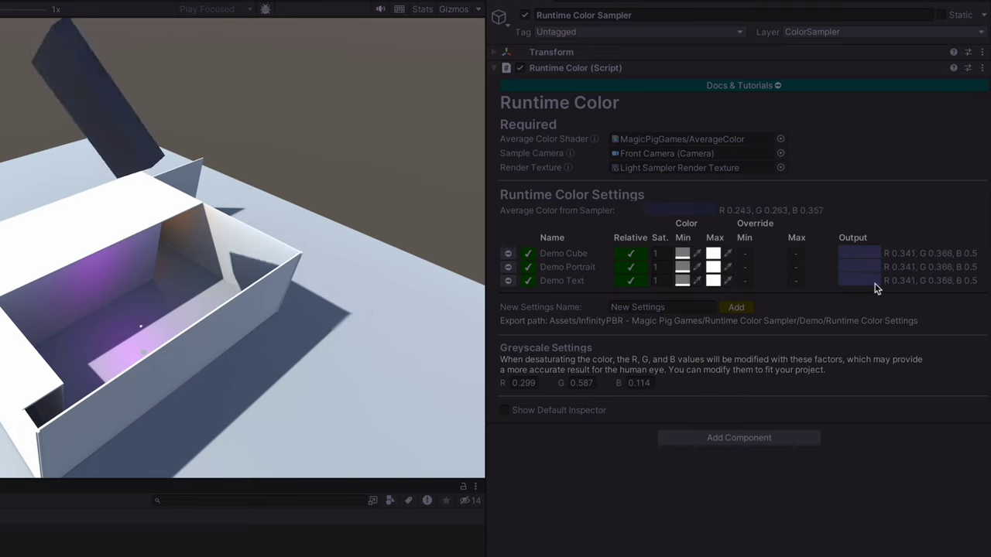
Darken the minimum color of the Demo Text entry in the Runtime Color settings.
{"action": "left_click", "coordinate": [682, 280]}
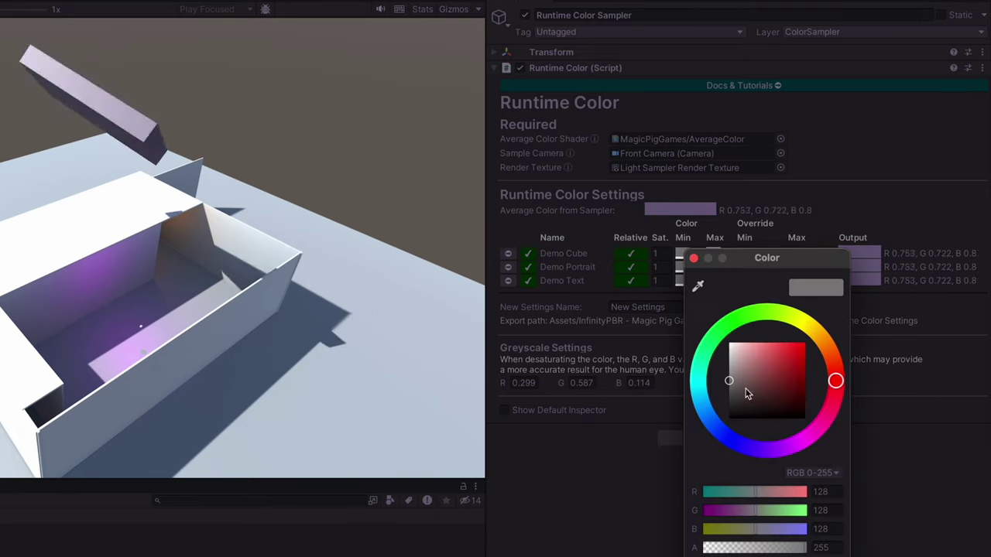
{"action": "left_click", "coordinate": [852, 271]}
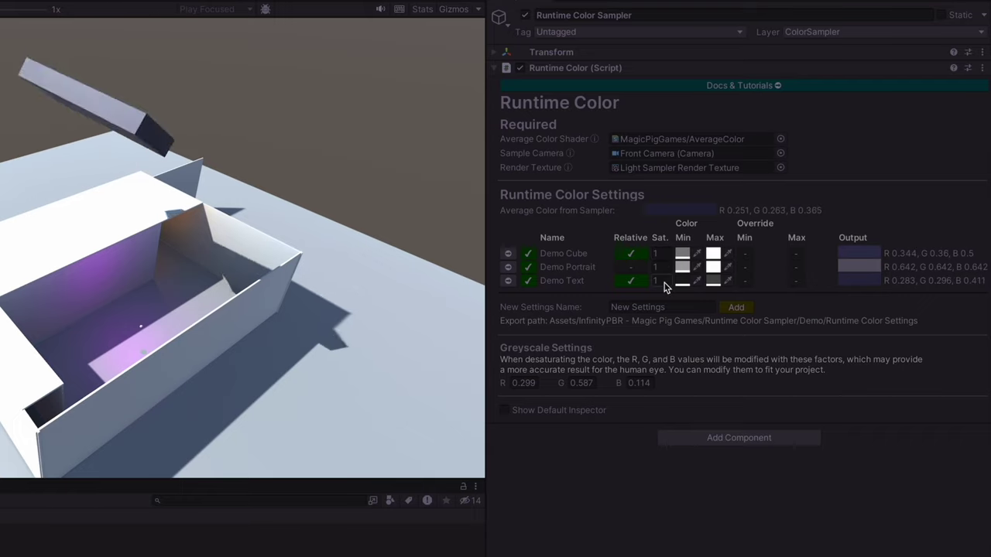
Try a saturation of 0 on the Demo Cube entry, and restore it to 1.
{"action": "left_click", "coordinate": [655, 253]}
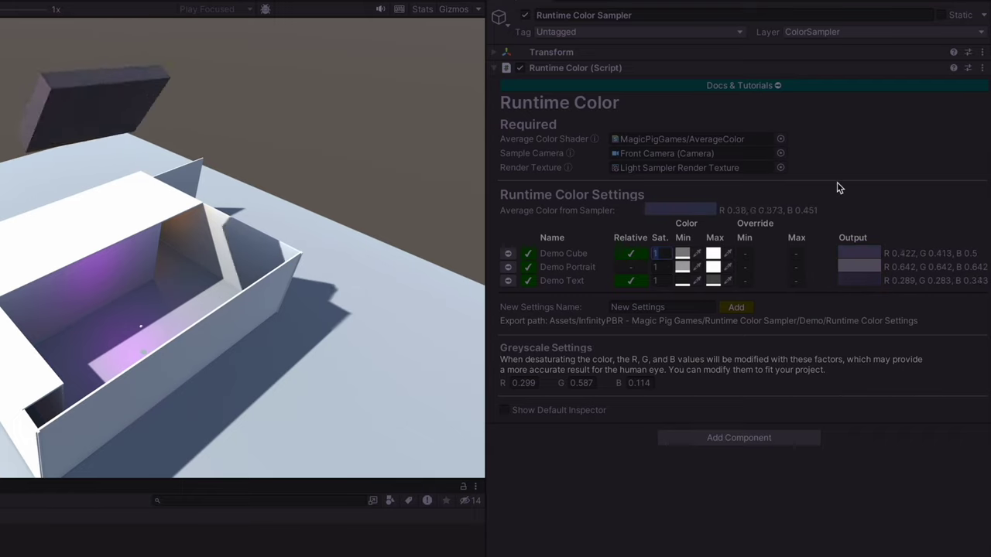
{"action": "type", "text": "0"}
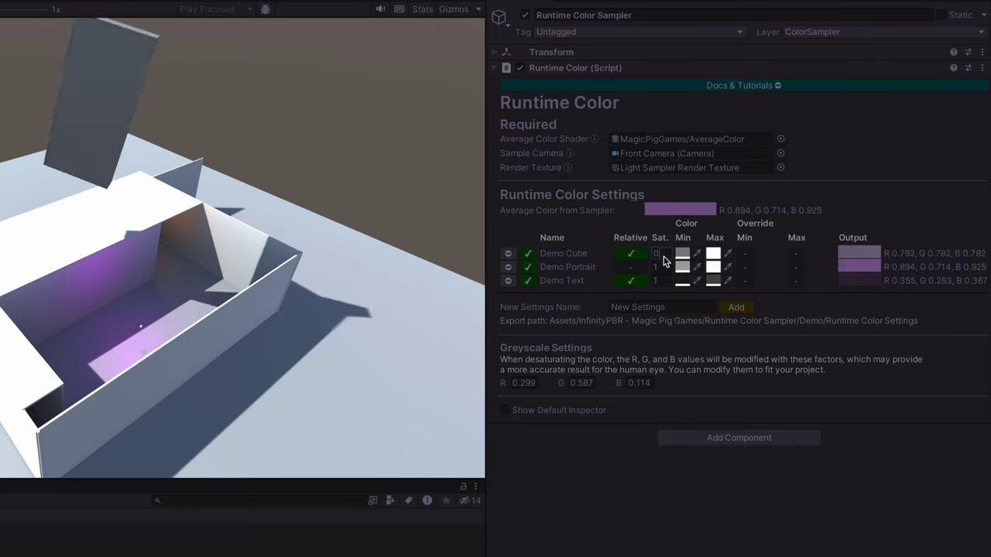
{"action": "type", "text": "1"}
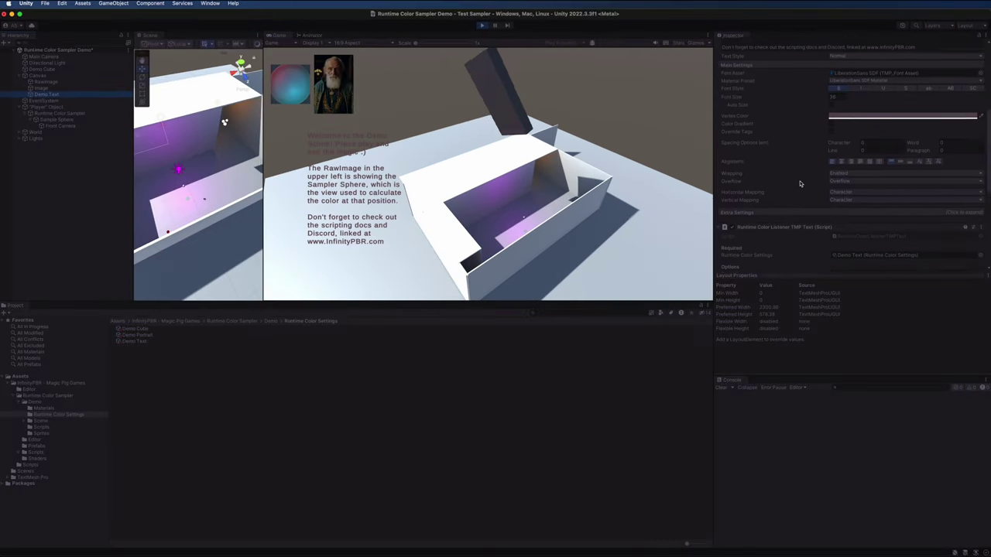
Set the Demo Text listener's Blend Color to red and raise its Blend Amount to 1.
{"action": "scroll", "coordinate": [801, 183], "scroll_direction": "down", "scroll_amount": 5}
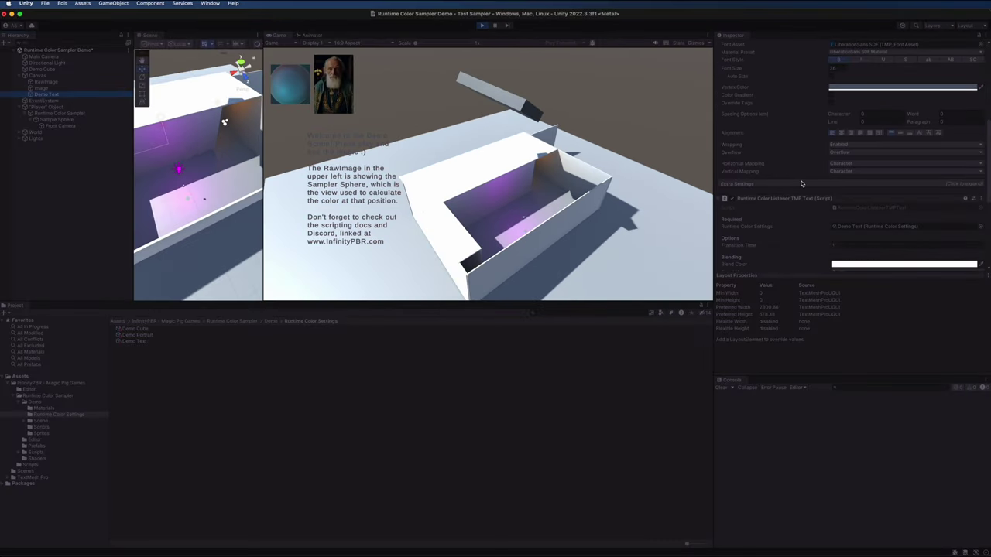
{"action": "scroll", "coordinate": [802, 184], "scroll_direction": "down", "scroll_amount": 2}
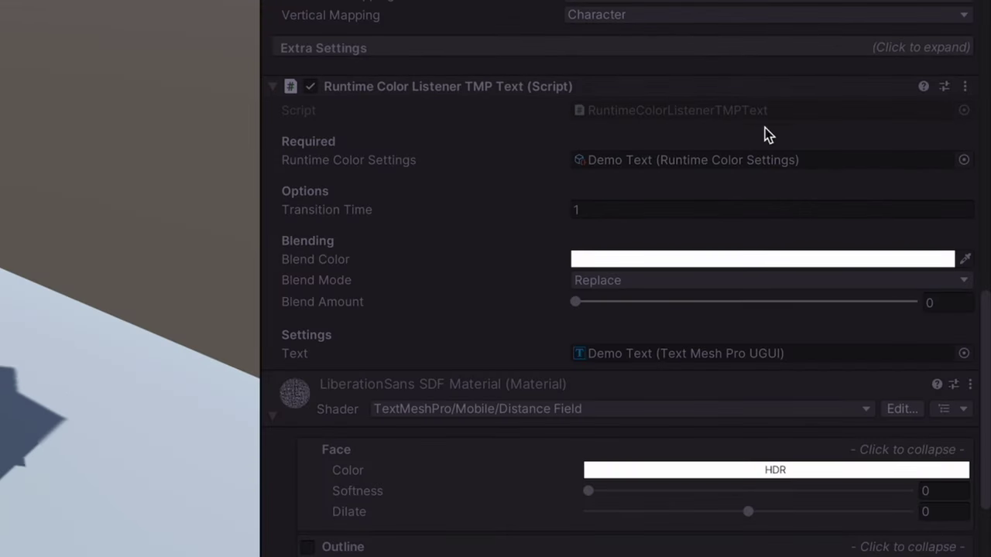
{"action": "scroll", "coordinate": [499, 259], "scroll_direction": "up", "scroll_amount": 3}
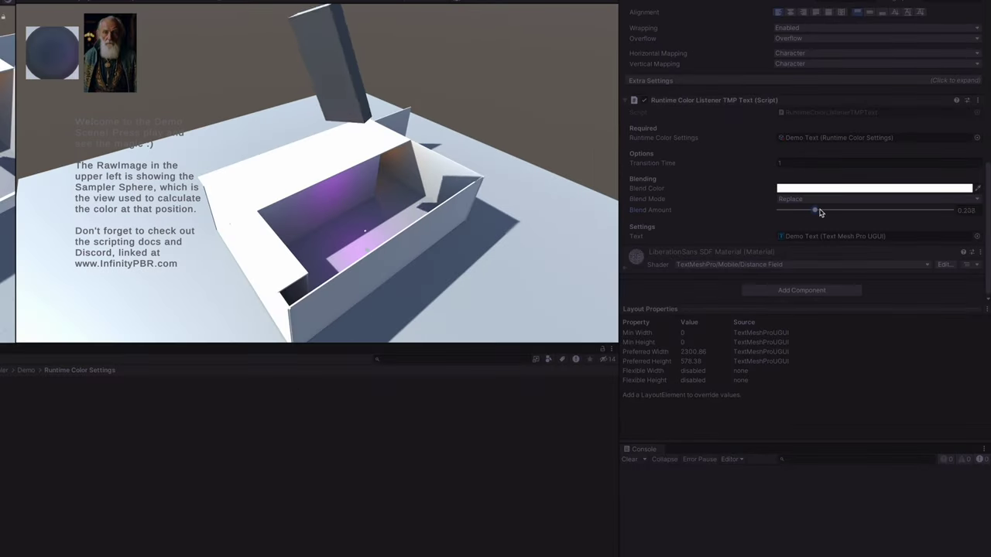
{"action": "left_click_drag", "start_coordinate": [821, 212], "coordinate": [751, 210]}
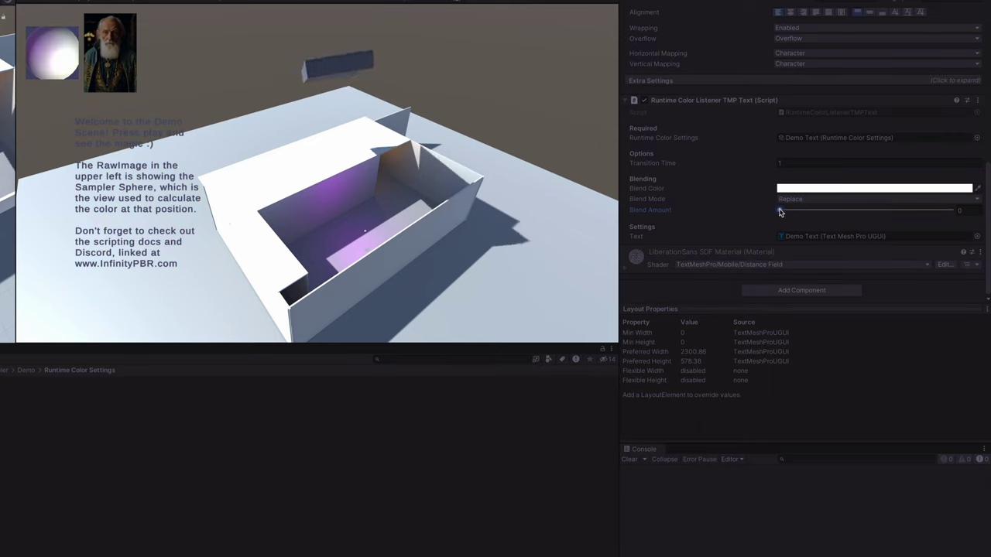
{"action": "left_click_drag", "start_coordinate": [780, 212], "coordinate": [932, 212]}
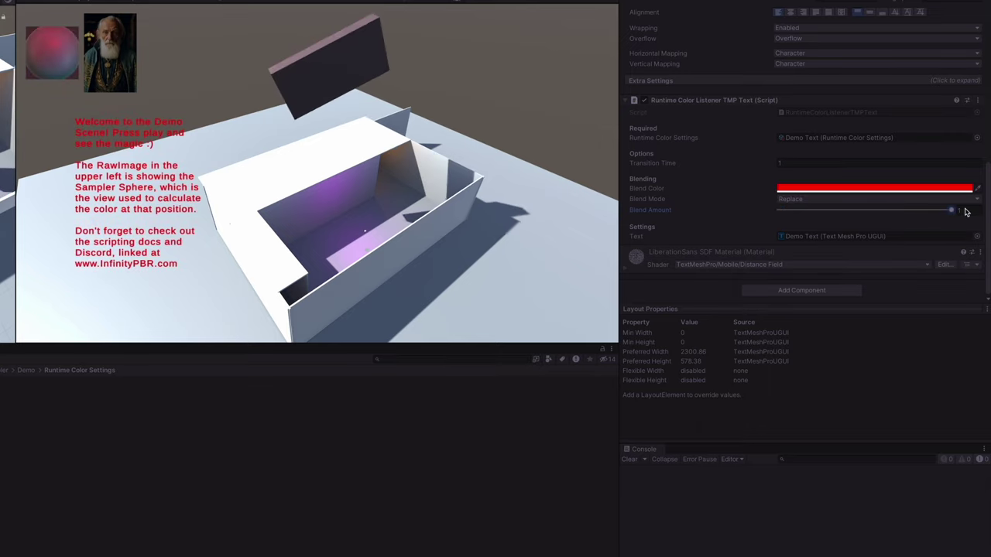
Switch the Demo Text listener's Blend Mode through Multiply and Overlay to Screen.
{"action": "left_click", "coordinate": [814, 202]}
{"action": "left_click", "coordinate": [805, 223]}
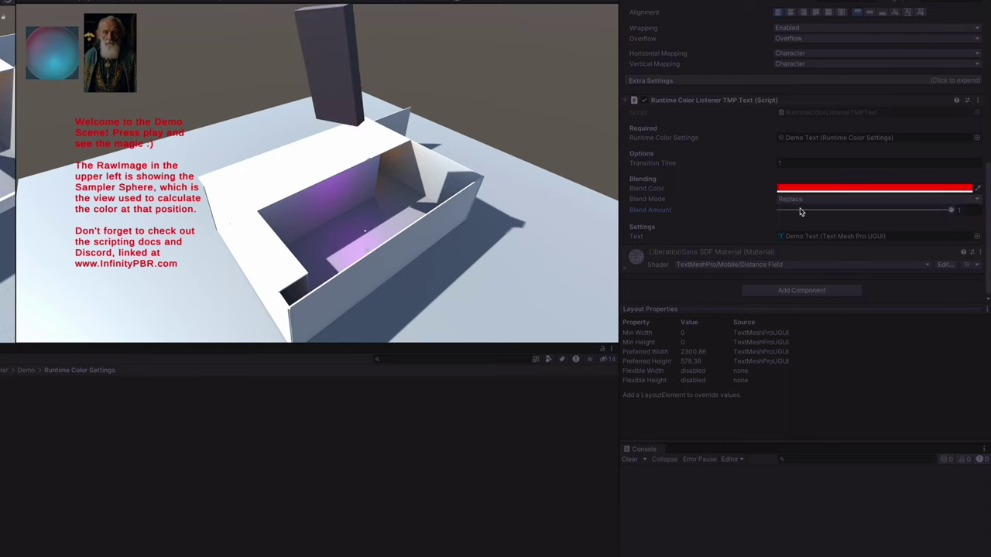
{"action": "left_click", "coordinate": [801, 202]}
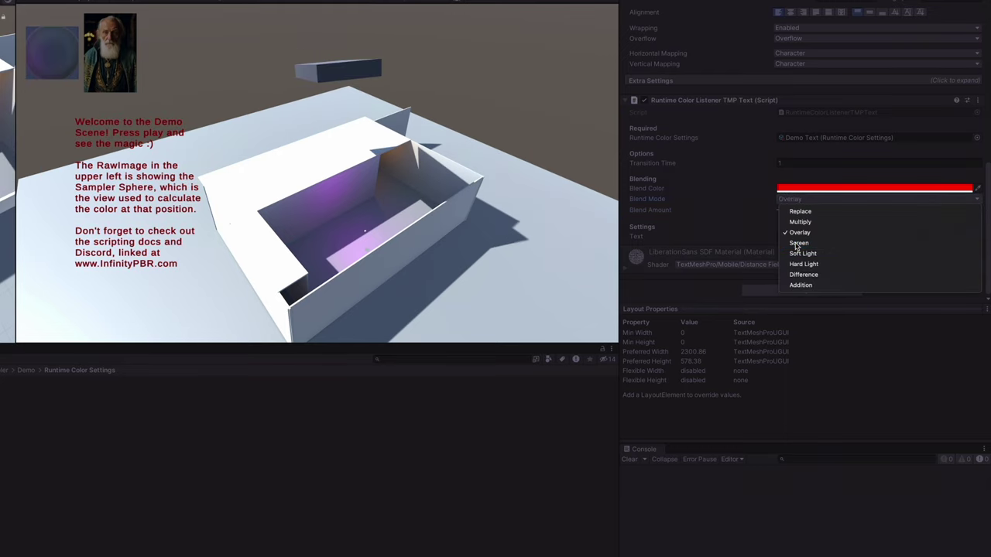
{"action": "left_click", "coordinate": [797, 243]}
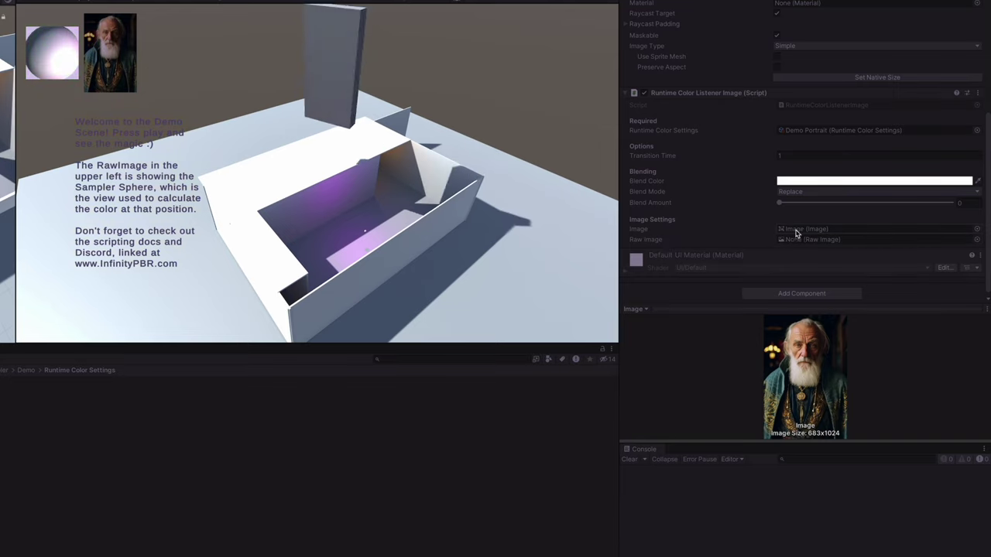
Set the Transition Time of the portrait Image's Runtime Color Listener to 1.
{"action": "scroll", "coordinate": [742, 231], "scroll_direction": "up", "scroll_amount": 4}
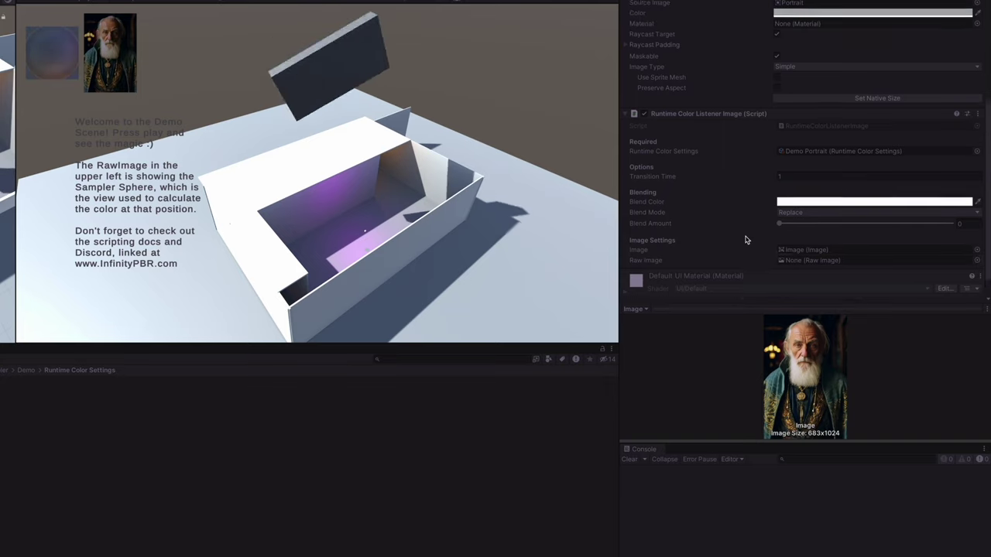
{"action": "scroll", "coordinate": [642, 144], "scroll_direction": "up", "scroll_amount": 2}
{"action": "scroll", "coordinate": [708, 193], "scroll_direction": "down", "scroll_amount": 6}
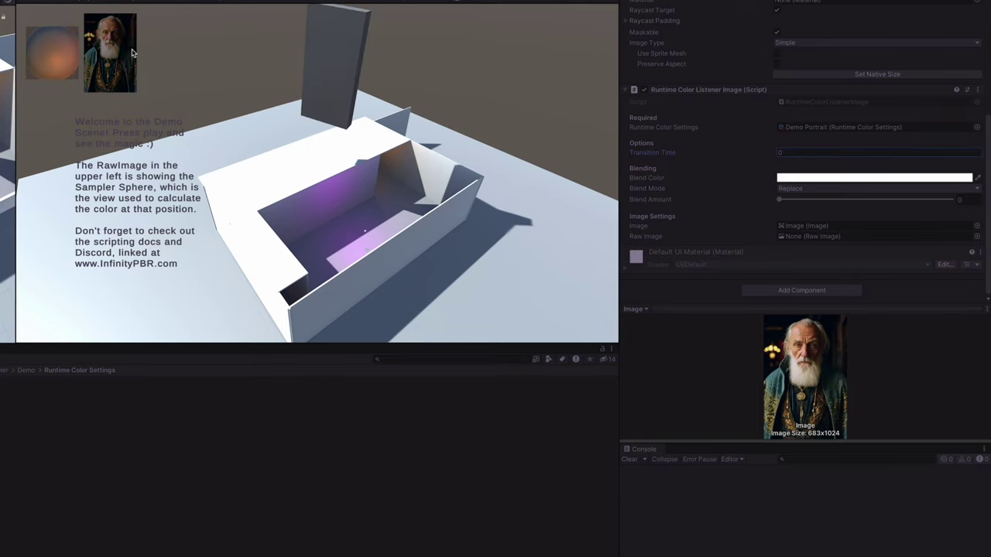
{"action": "left_click", "coordinate": [810, 153]}
{"action": "type", "text": "1"}
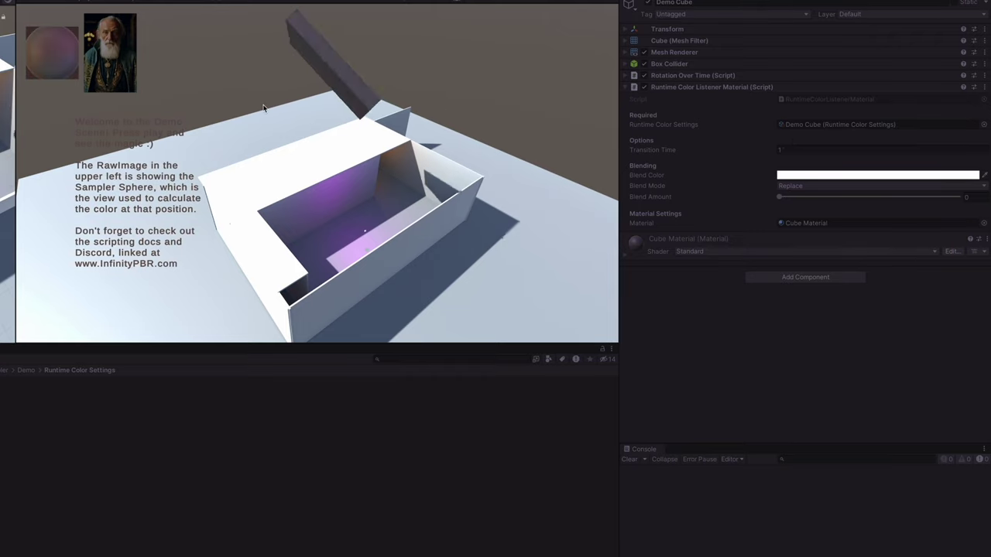
Try blending the Demo Cube fully to green with a Blend Amount of 1, and return the amount to 0.
{"action": "left_click", "coordinate": [959, 197]}
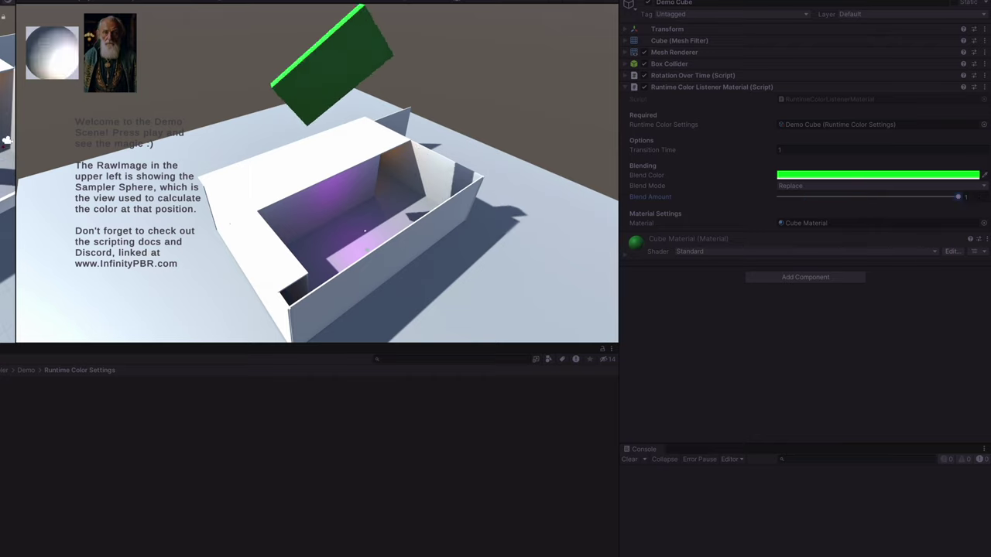
{"action": "left_click_drag", "start_coordinate": [960, 197], "coordinate": [648, 168]}
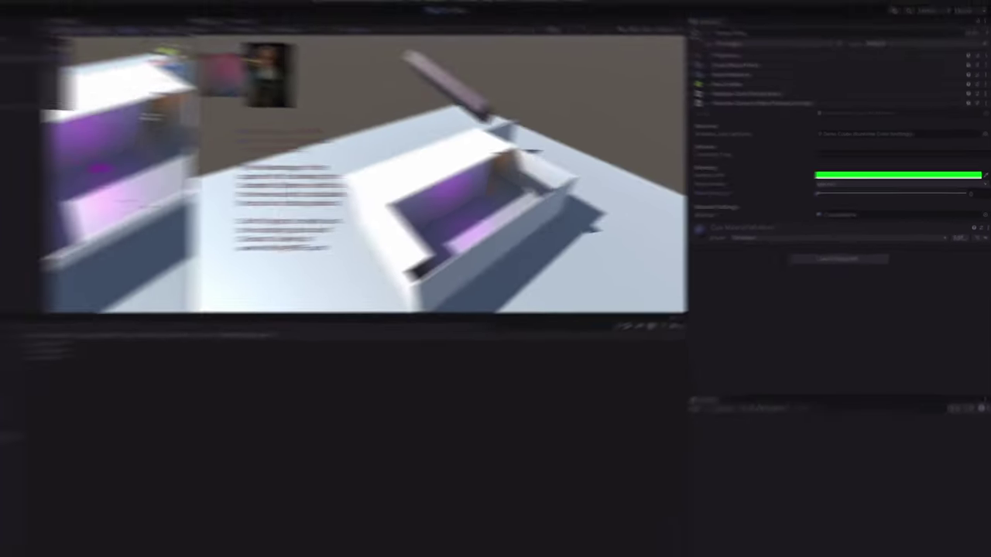
Frame the Sample Sphere in the Scene view and examine its Front Camera's Camera and Sampler Camera Position settings.
{"action": "left_click", "coordinate": [62, 113]}
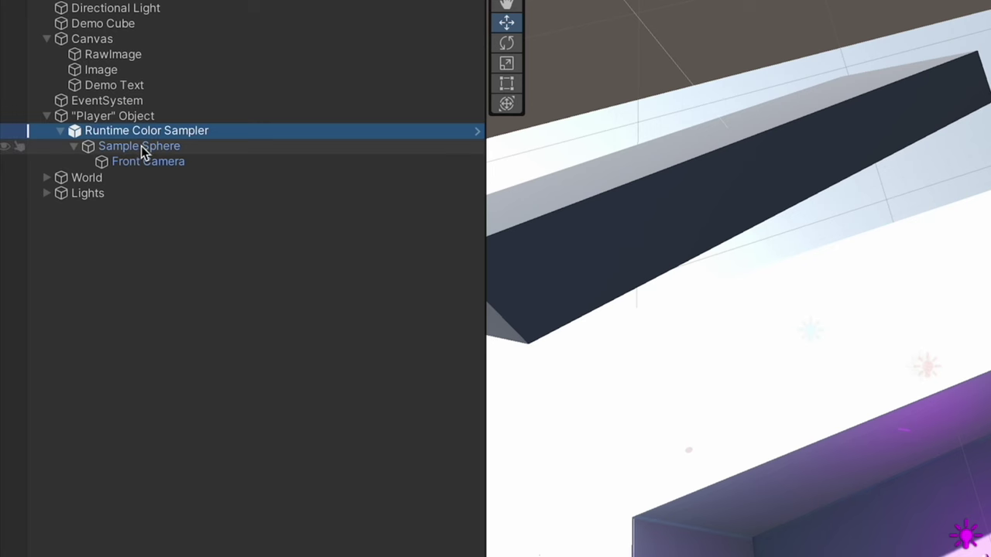
{"action": "left_click", "coordinate": [142, 145]}
{"action": "double_click", "coordinate": [142, 145]}
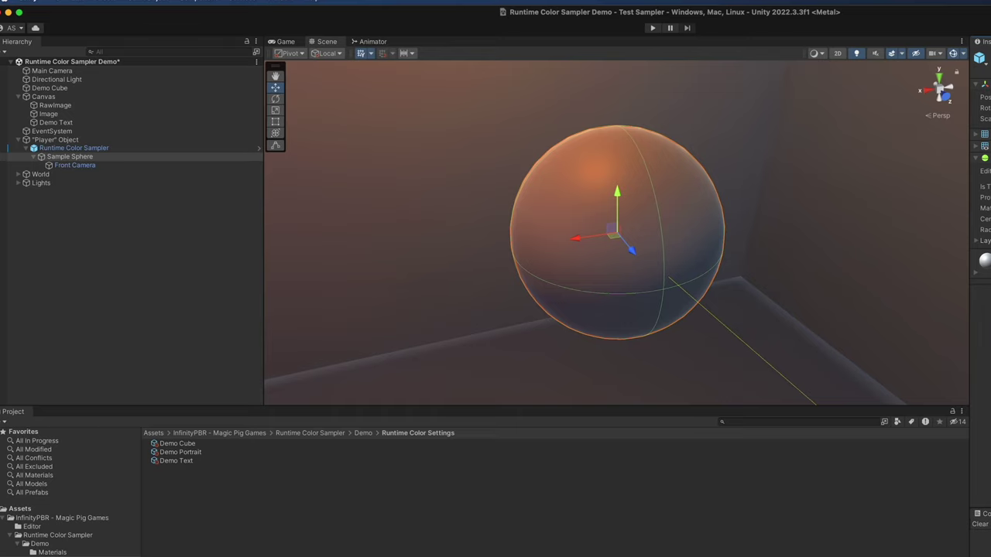
{"action": "left_click_drag", "start_coordinate": [504, 164], "coordinate": [573, 224], "text": "alt"}
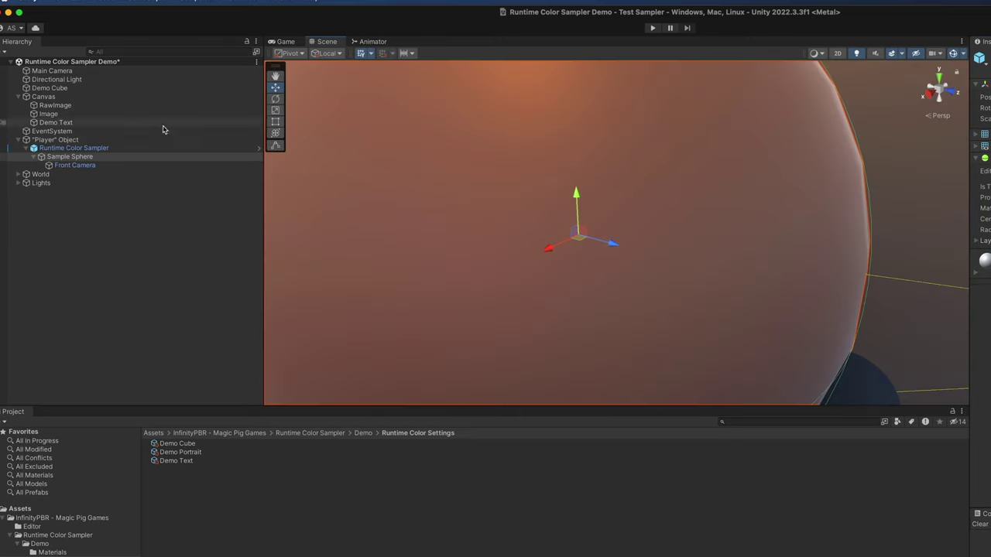
{"action": "left_click", "coordinate": [75, 165]}
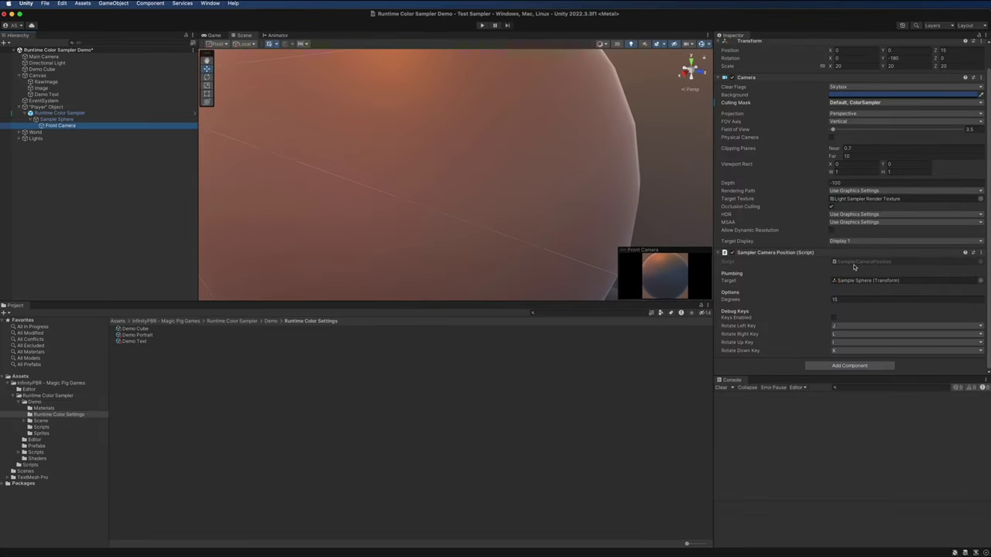
{"action": "scroll", "coordinate": [855, 267], "scroll_direction": "up", "scroll_amount": 1}
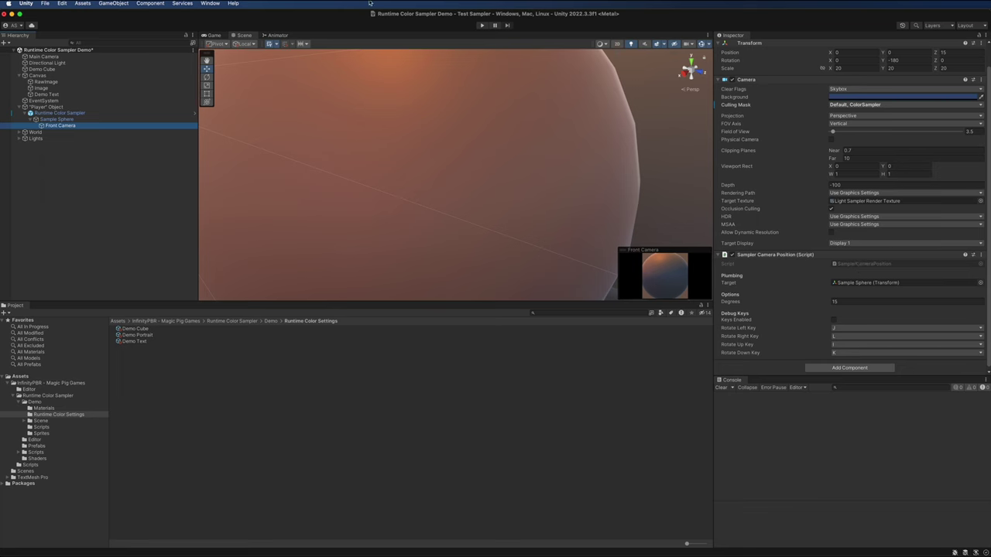
Run the scene with the Front Camera's debug keys enabled to observe the camera around the Sample Sphere, and exit play mode.
{"action": "left_click", "coordinate": [482, 25]}
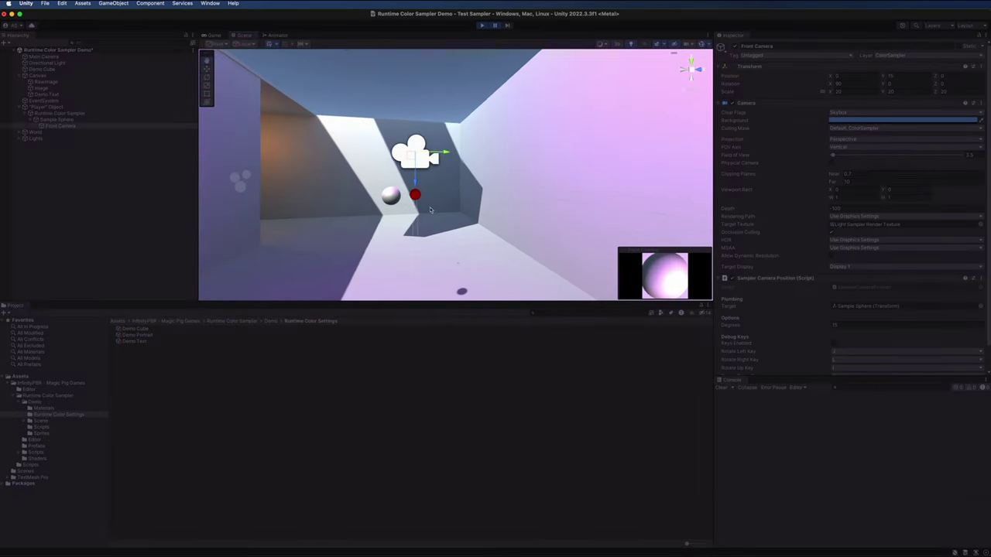
{"action": "left_click_drag", "start_coordinate": [548, 205], "coordinate": [566, 206], "text": "alt"}
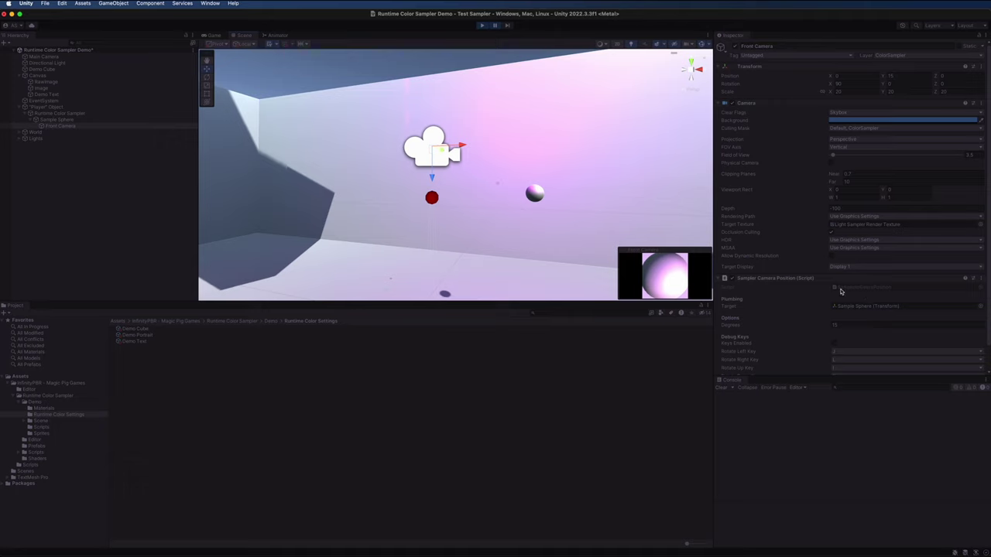
{"action": "scroll", "coordinate": [784, 299], "scroll_direction": "down", "scroll_amount": 2}
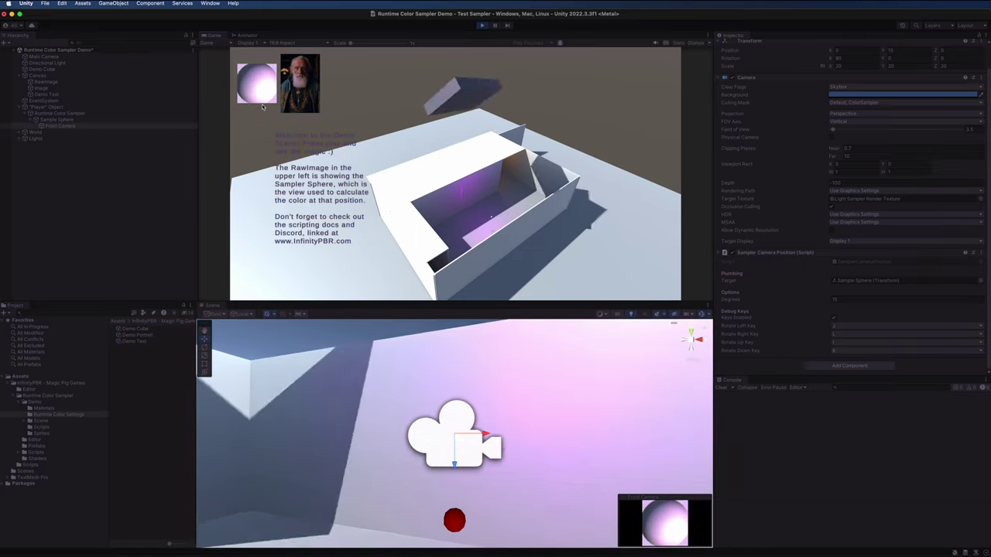
{"action": "key", "text": "super+p"}
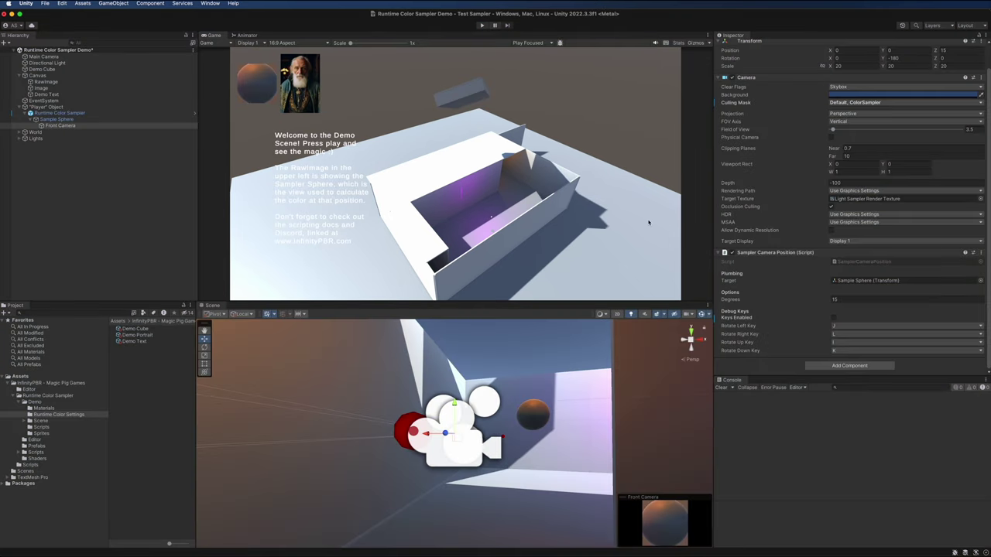